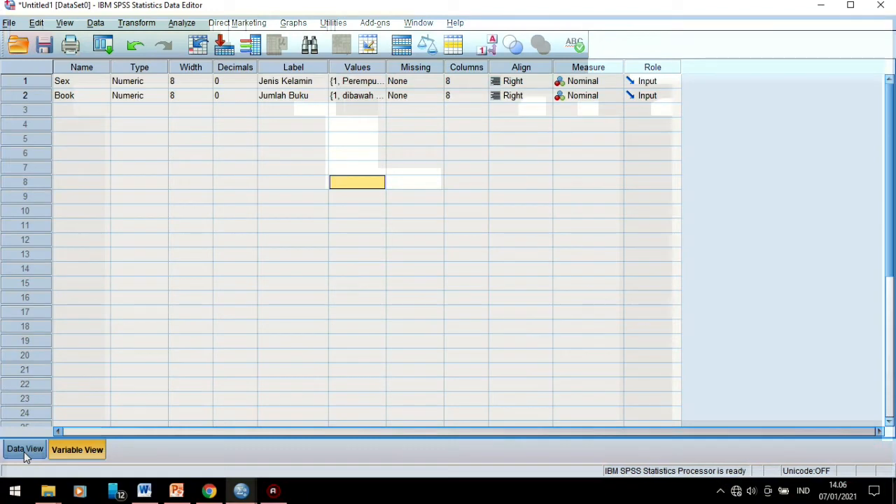
Review the entered data and the name, type, decimals and label definitions of the Sex and Book variables
click(25, 452)
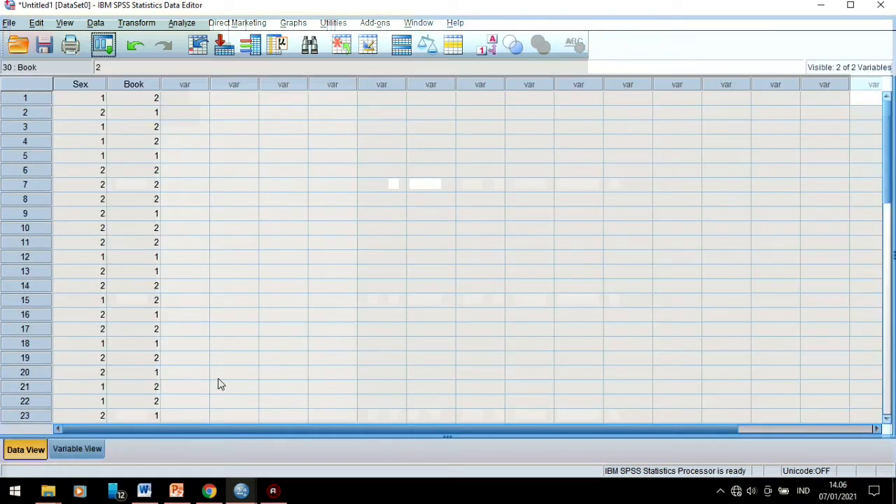
click(81, 446)
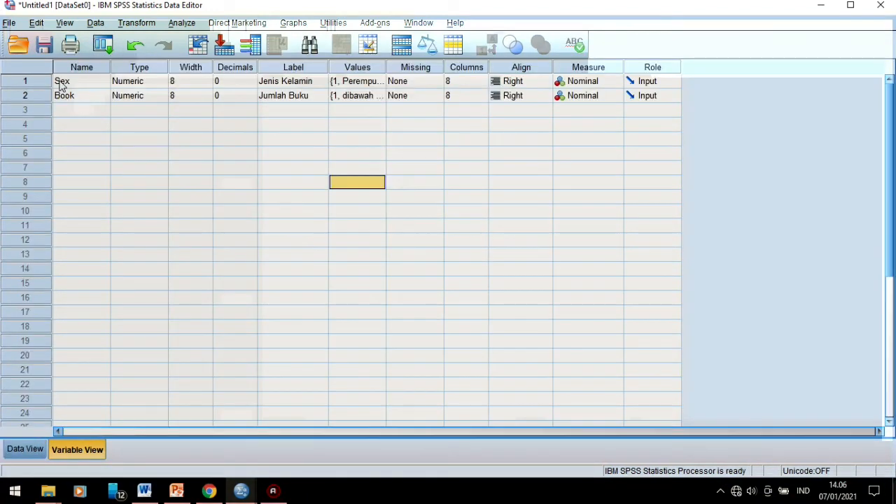
click(87, 84)
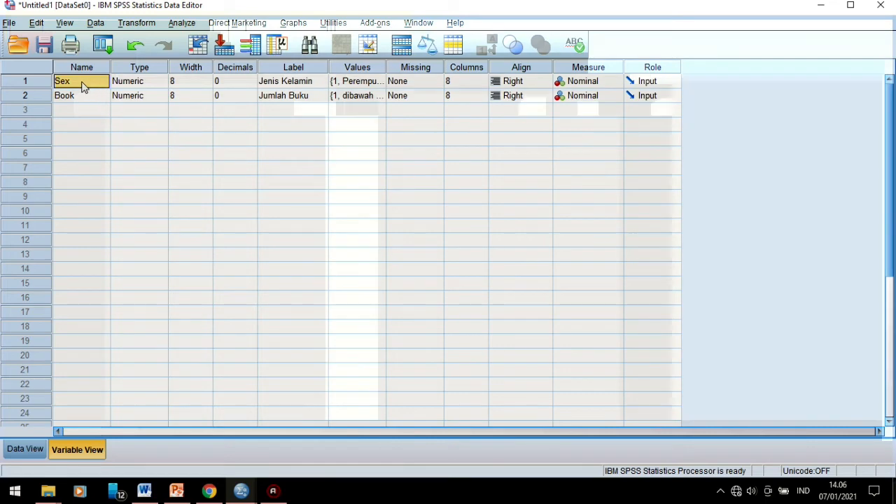
click(82, 96)
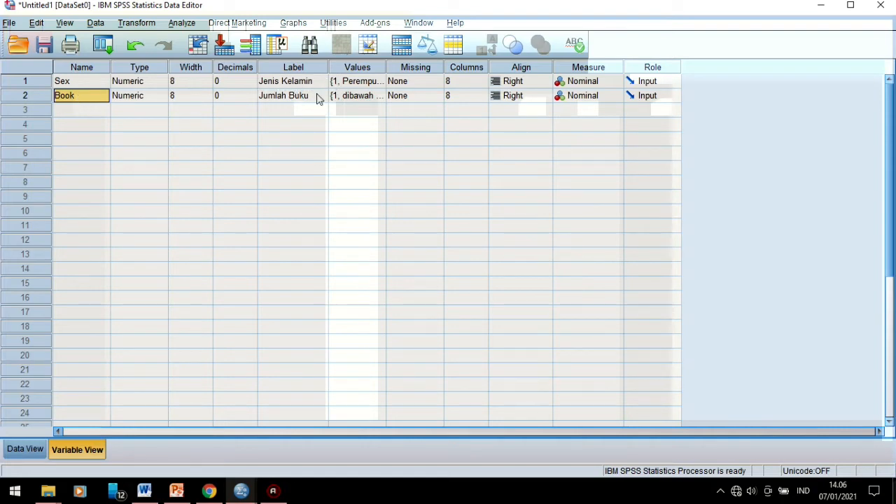
click(151, 86)
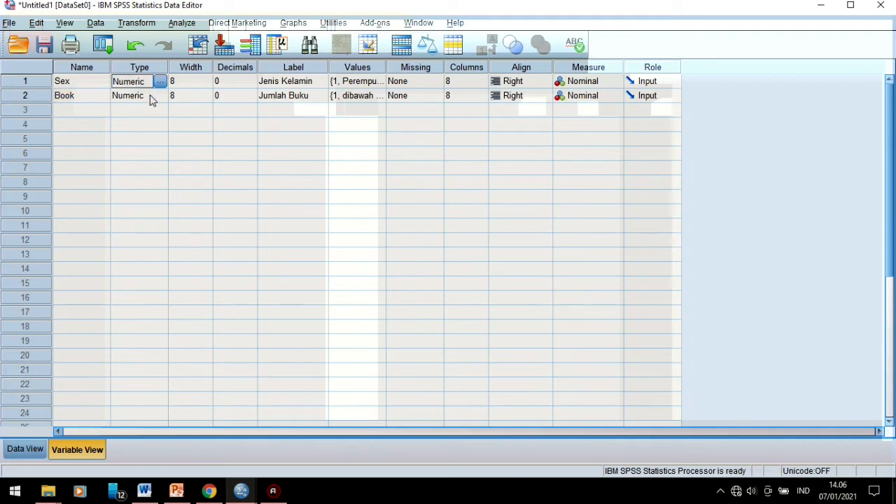
click(232, 83)
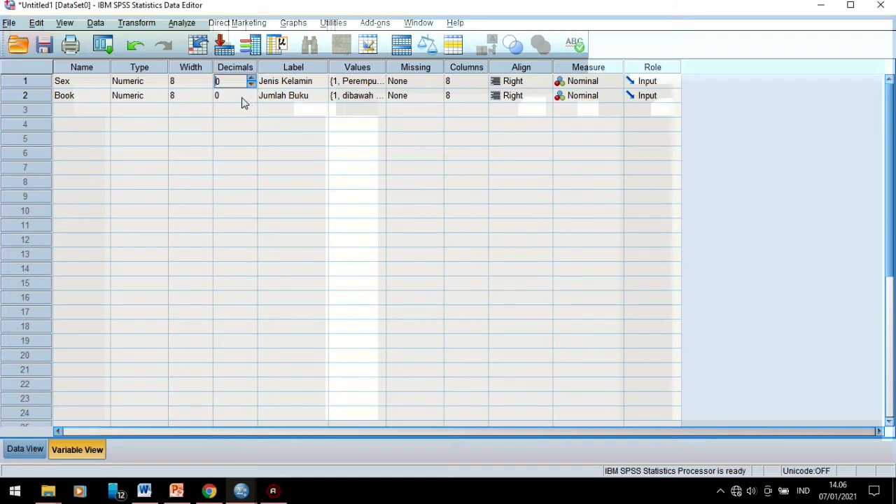
click(310, 87)
click(294, 94)
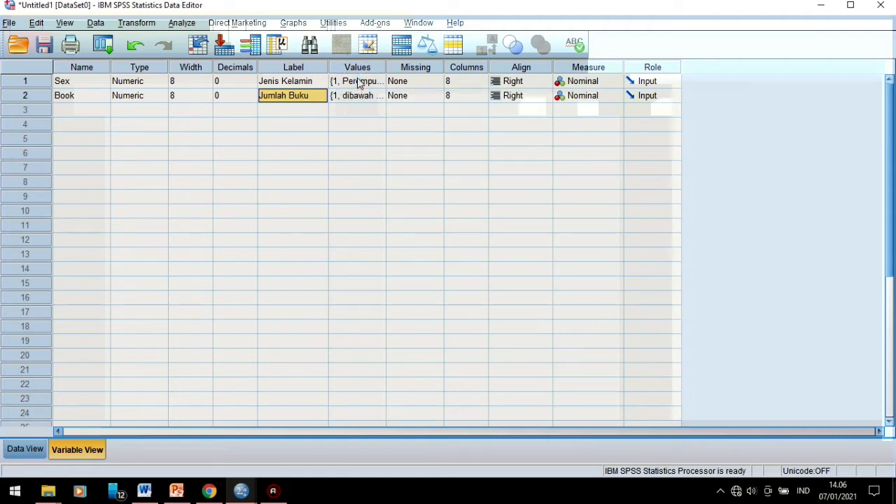
Remove both existing value labels from the Sex variable
double_click(358, 83)
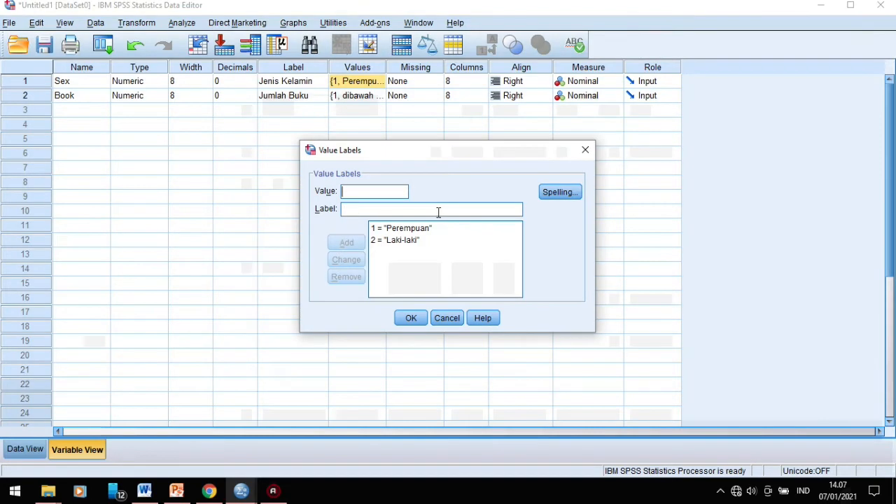
click(405, 240)
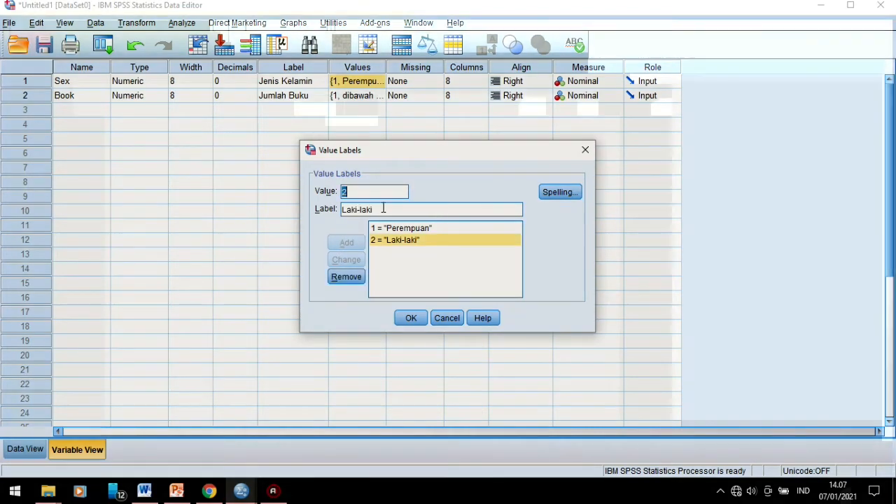
click(346, 276)
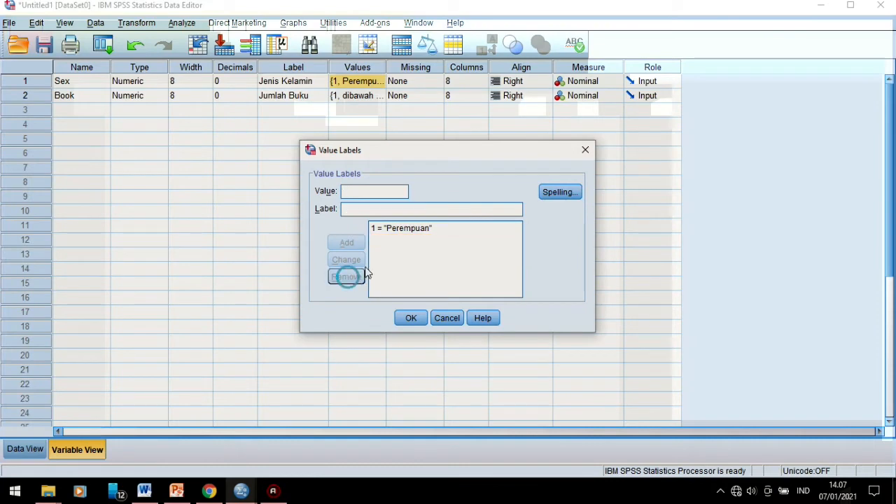
click(388, 228)
click(354, 277)
Add the value label 1 = "Perempuan" to the Sex variable
click(360, 191)
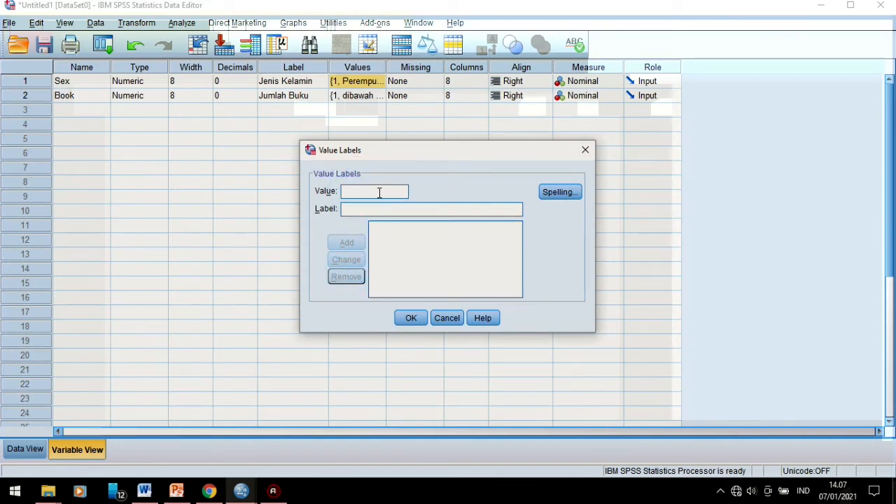
text(1)
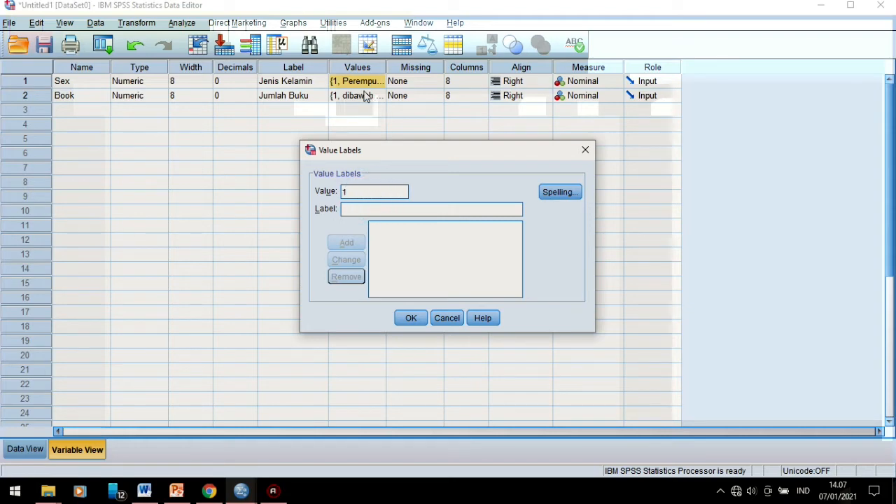
key(Tab)
text(Perempua)
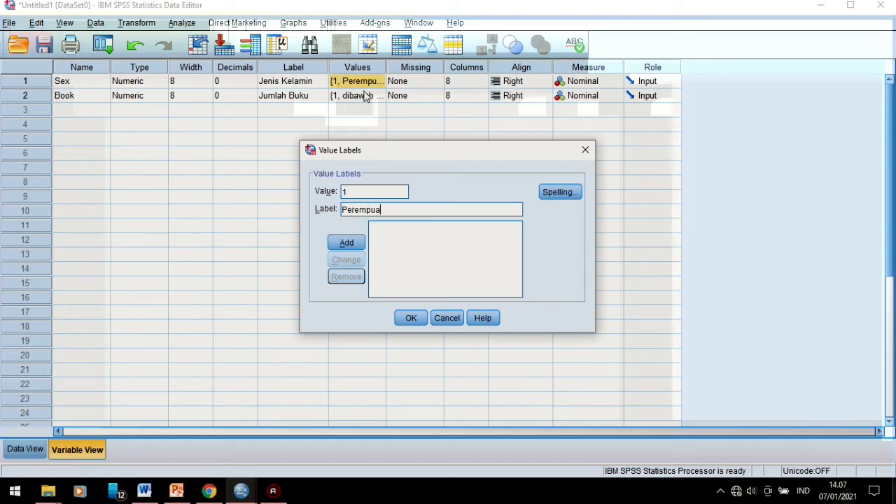
text(n)
click(346, 242)
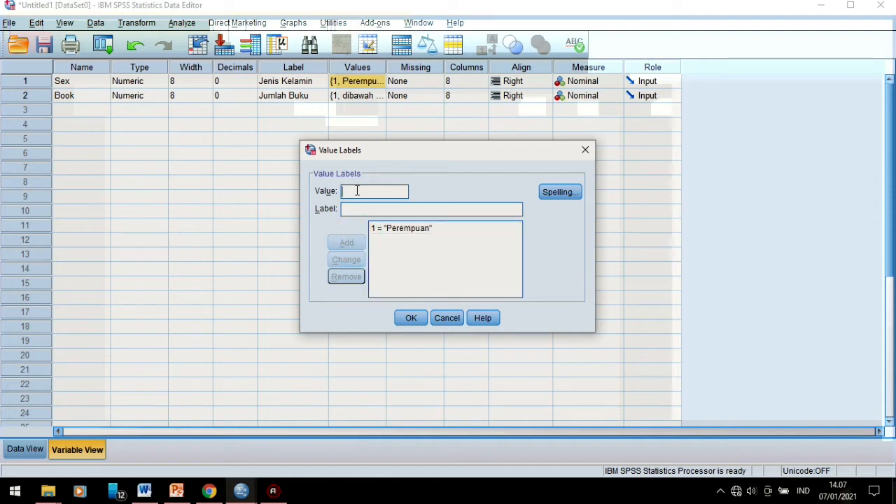
Add the value label 2 = "Laki-laki" to the Sex variable and accept the value labels
text(2)
key(Tab)
text(La)
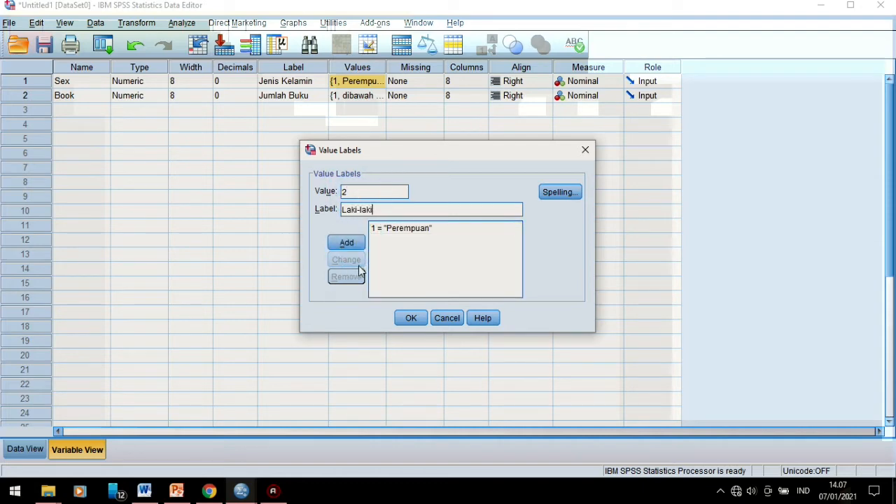
click(349, 244)
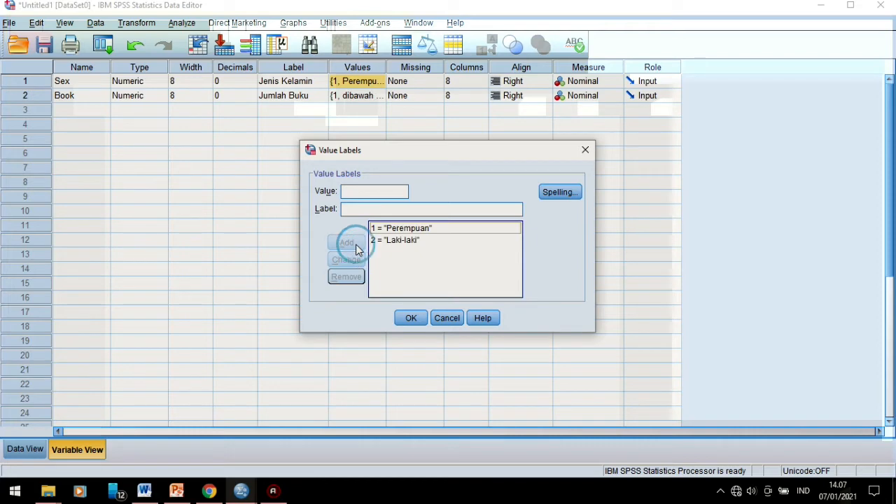
click(411, 318)
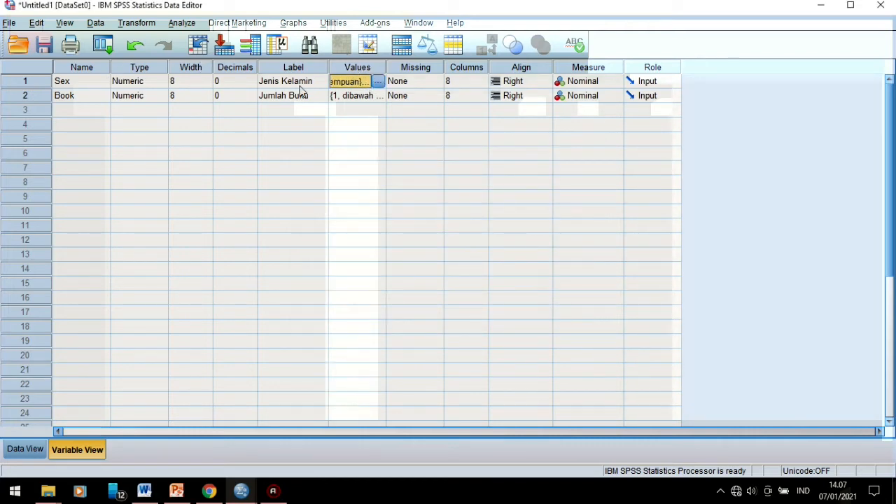
Remove both existing value labels from the Book variable
click(357, 96)
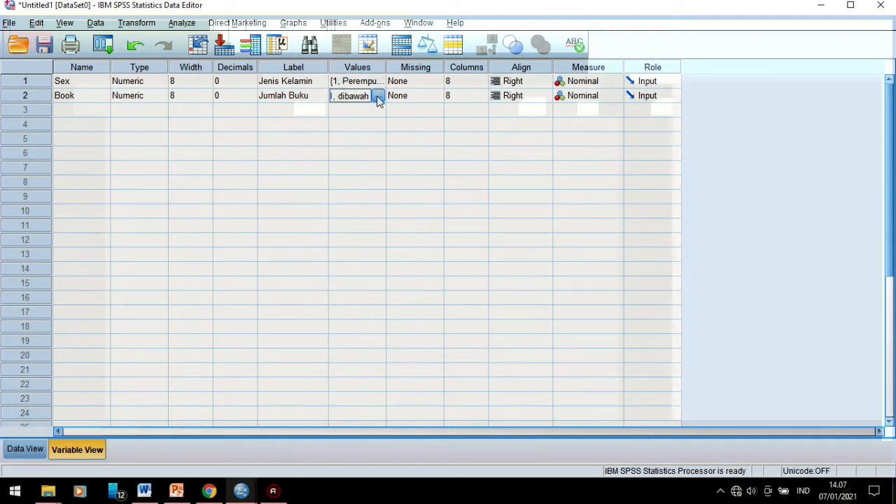
click(378, 98)
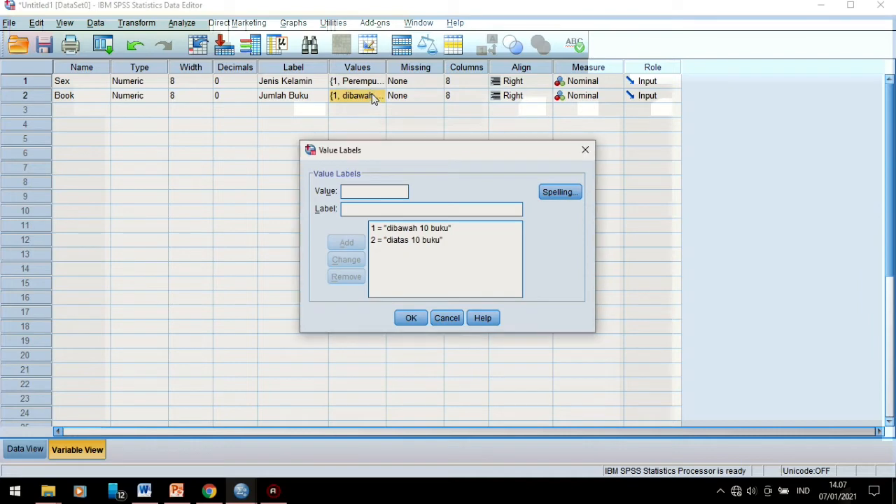
click(399, 231)
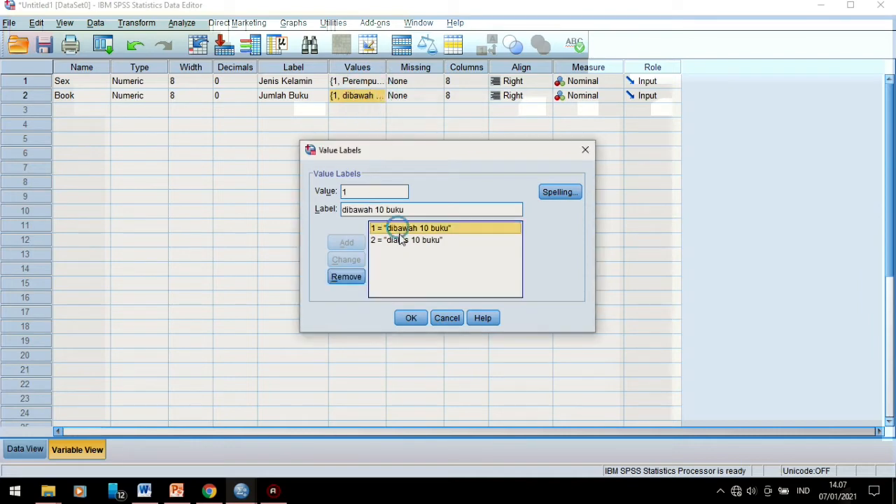
click(354, 277)
click(382, 231)
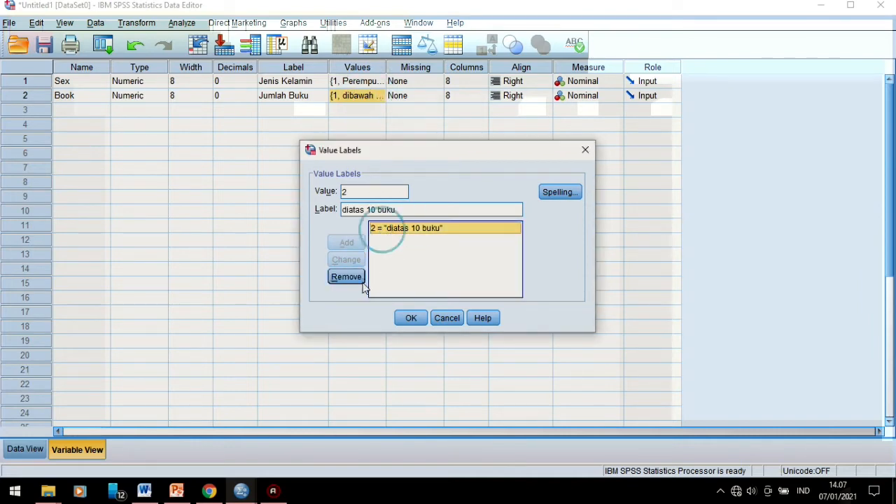
click(346, 277)
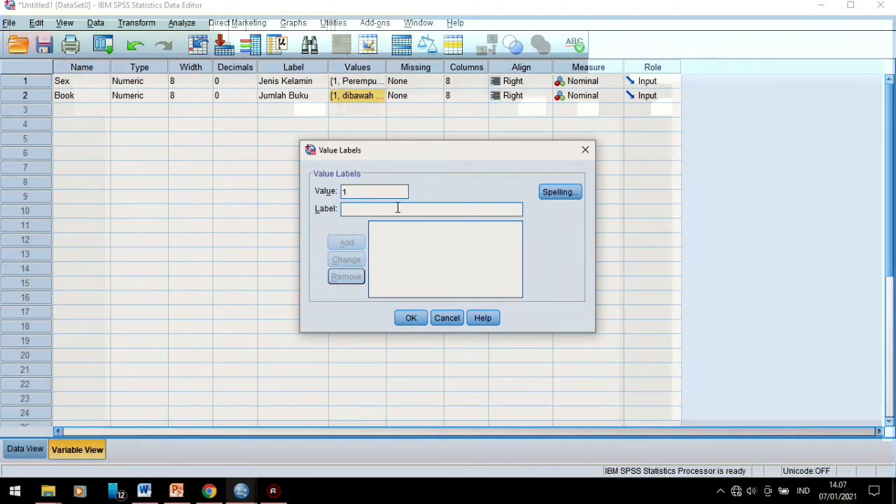
Add the value label 1 = "Dibawah 10 buku" to the Book variable
text(Dibaw)
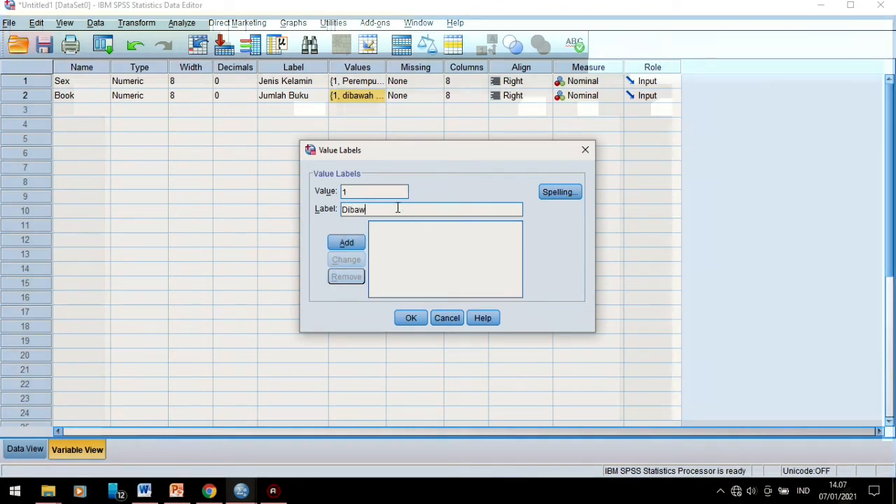
text(ah 10 buku)
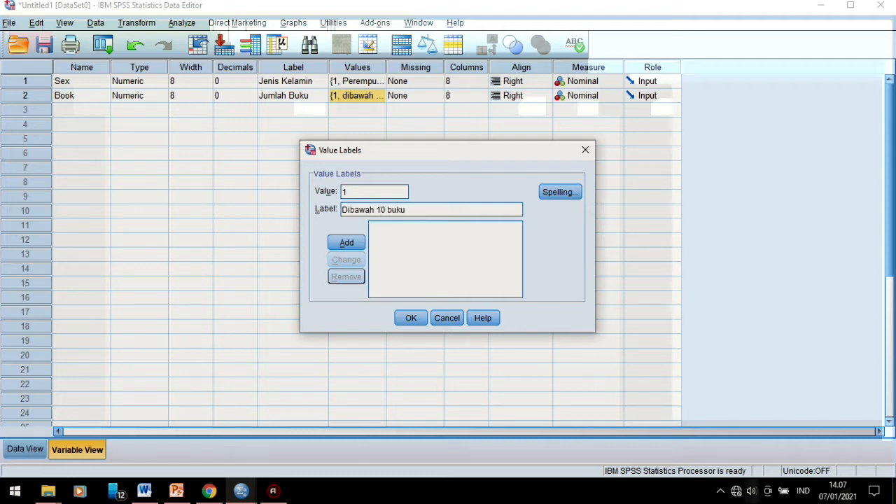
click(346, 242)
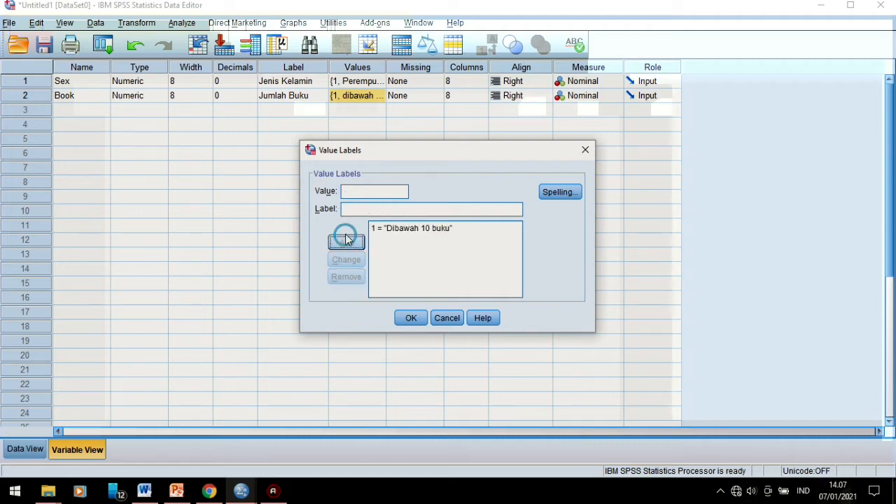
Add the value label 2 = "diatas 10 buku" to the Book variable and accept the value labels
click(357, 194)
text(2)
key(Tab)
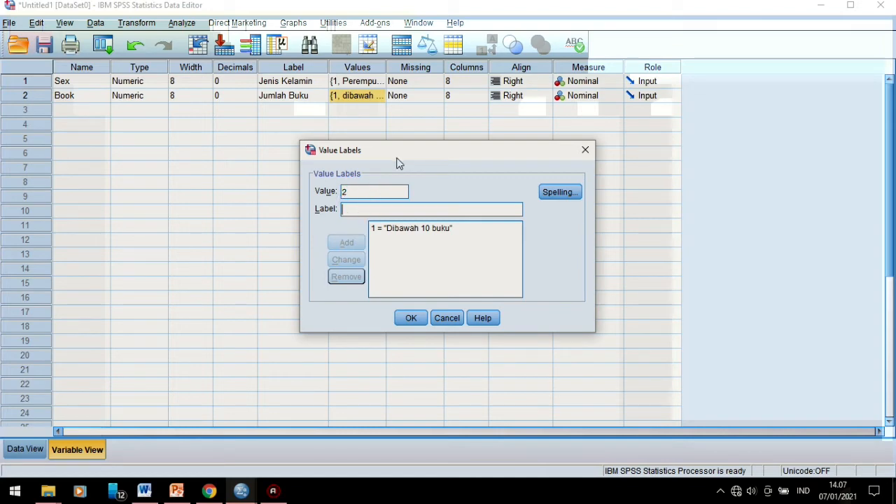
text(diatas 10 buku)
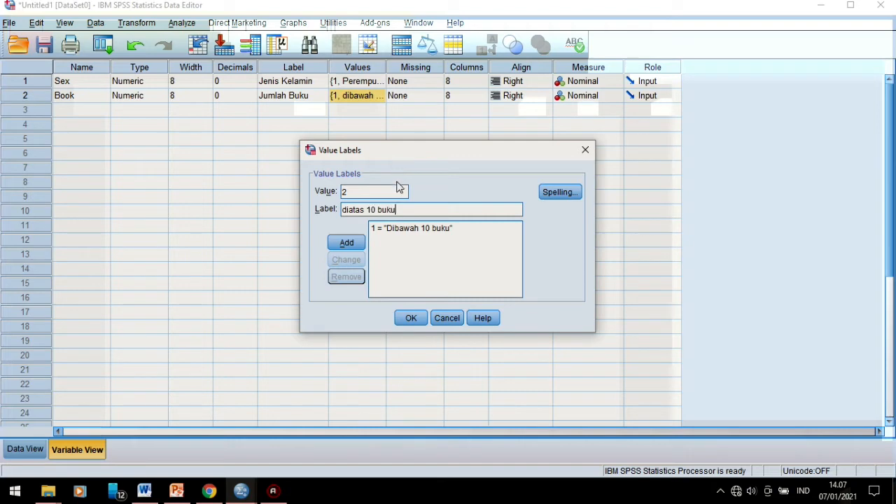
click(346, 242)
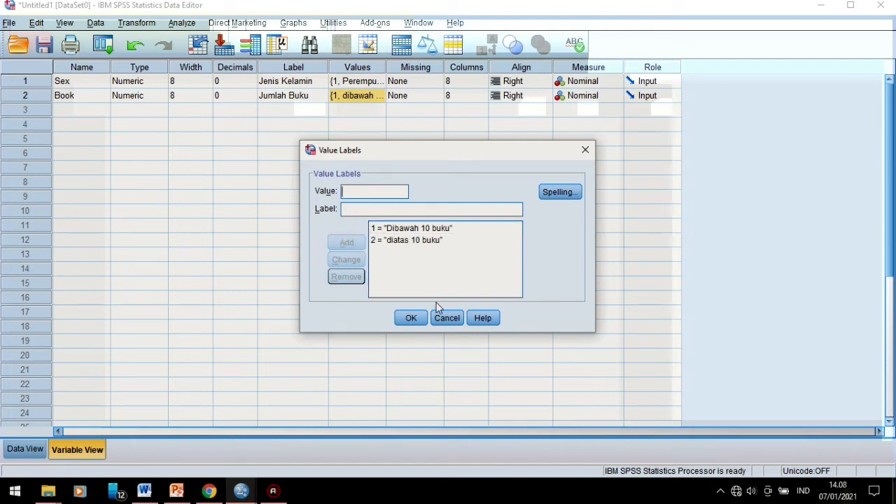
click(413, 318)
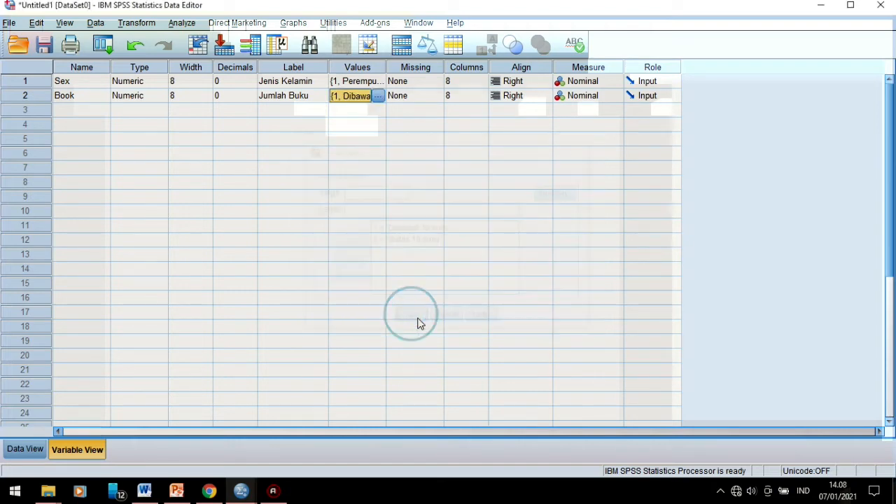
Set the measurement level of both the Sex and Book variables to Nominal
click(598, 82)
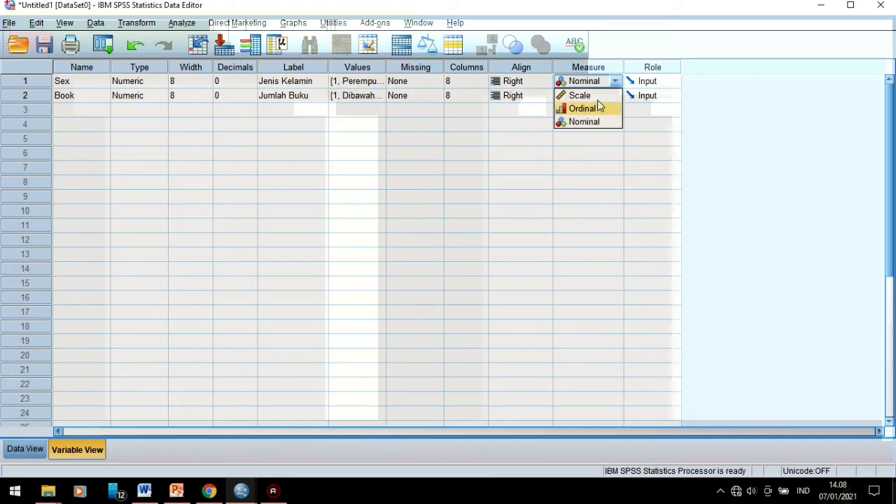
click(597, 123)
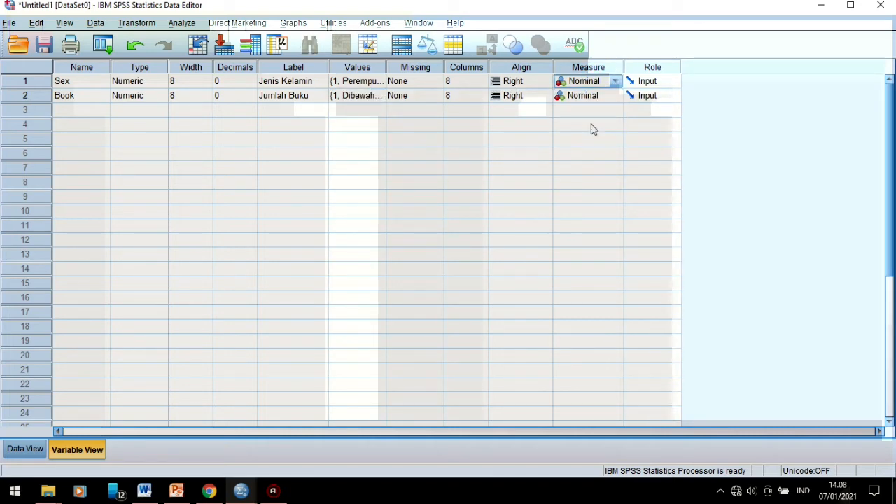
click(596, 96)
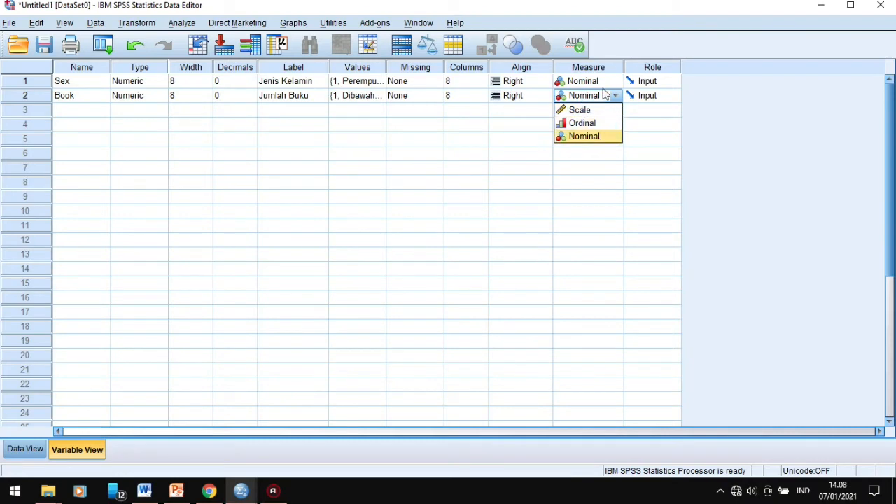
click(596, 136)
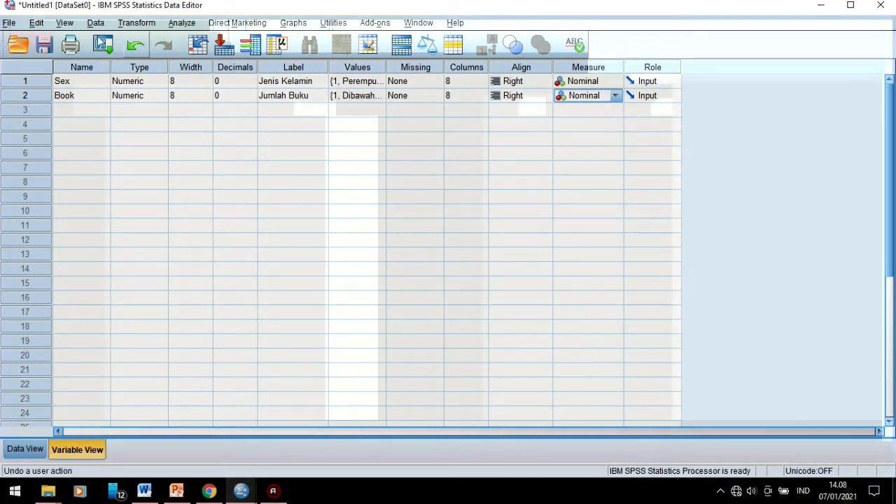
Show the case data and select the Sex value of the first case
click(26, 449)
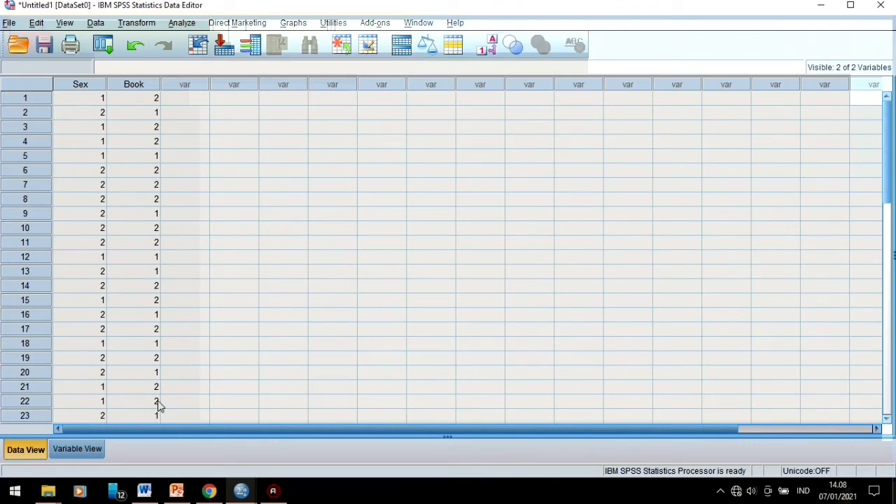
click(87, 99)
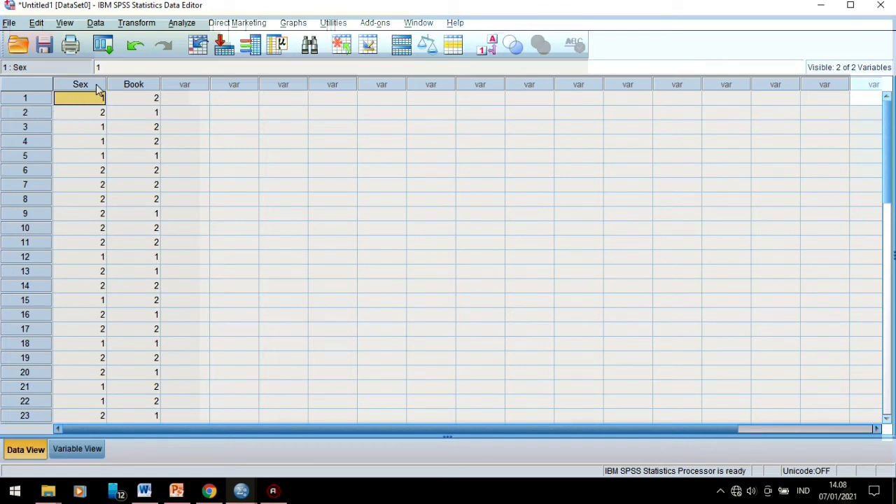
Examine the Sex codes case by case from the second case down to case 30
click(98, 114)
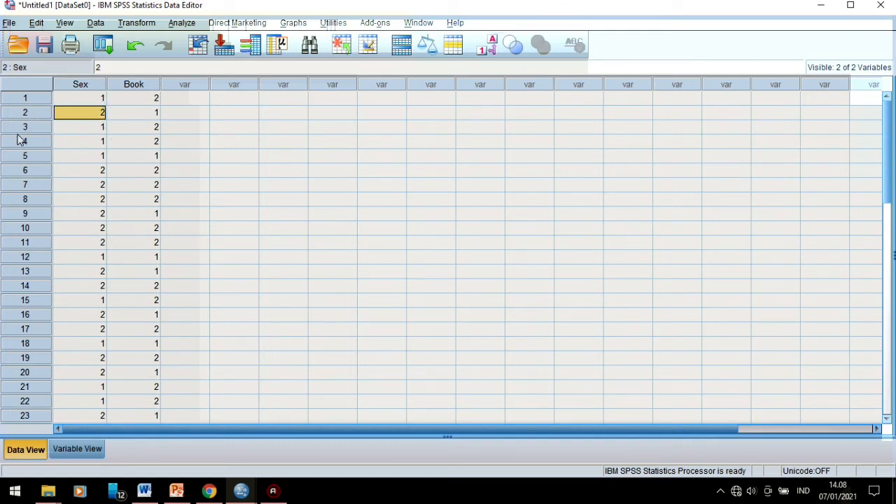
click(91, 128)
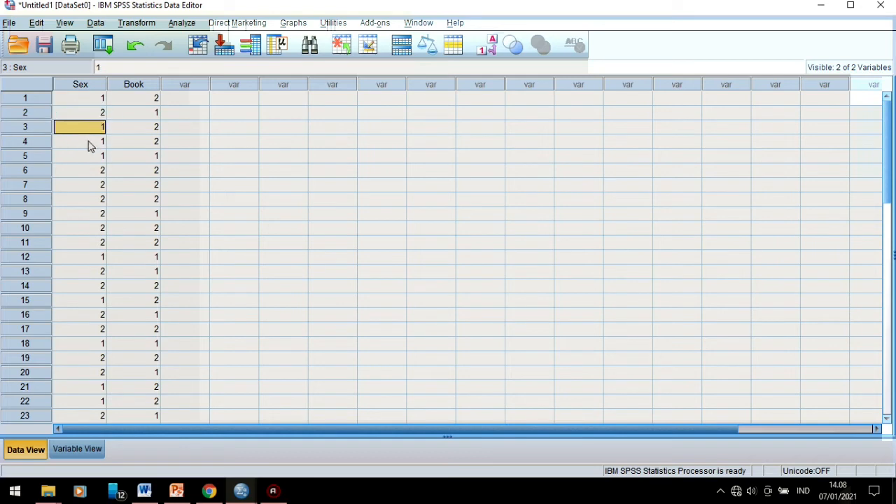
click(90, 144)
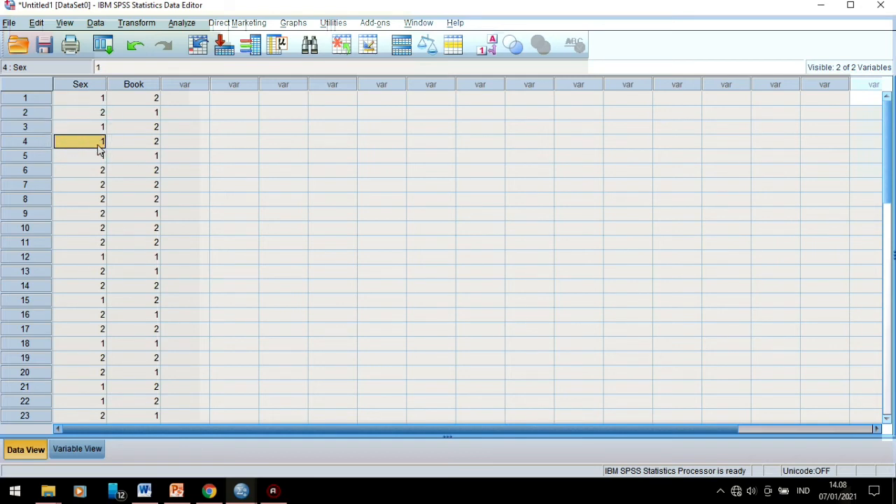
scroll(84, 168, down, 4)
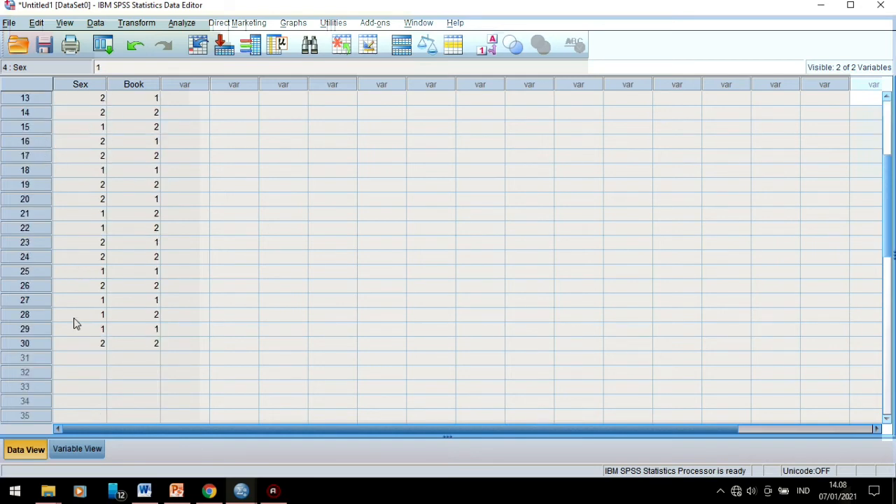
click(84, 348)
scroll(84, 236, up, 4)
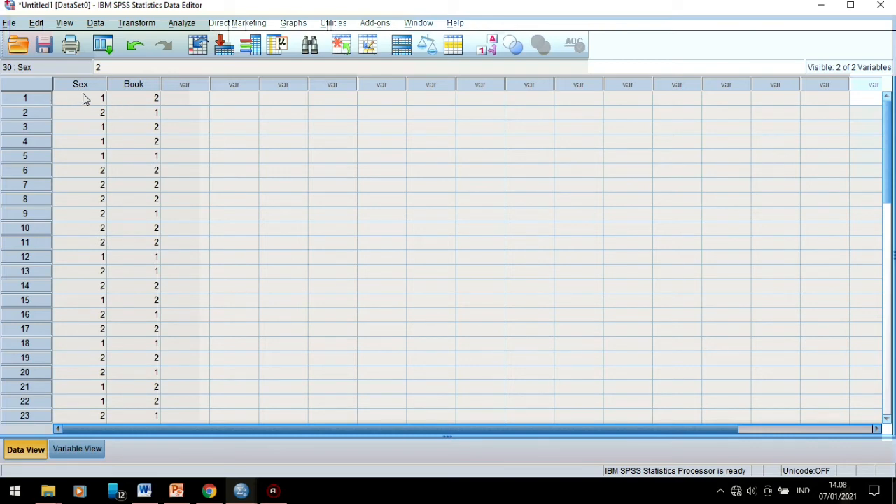
Compare the Sex and Book codes of the individual cases among the first five rows
click(83, 98)
click(147, 100)
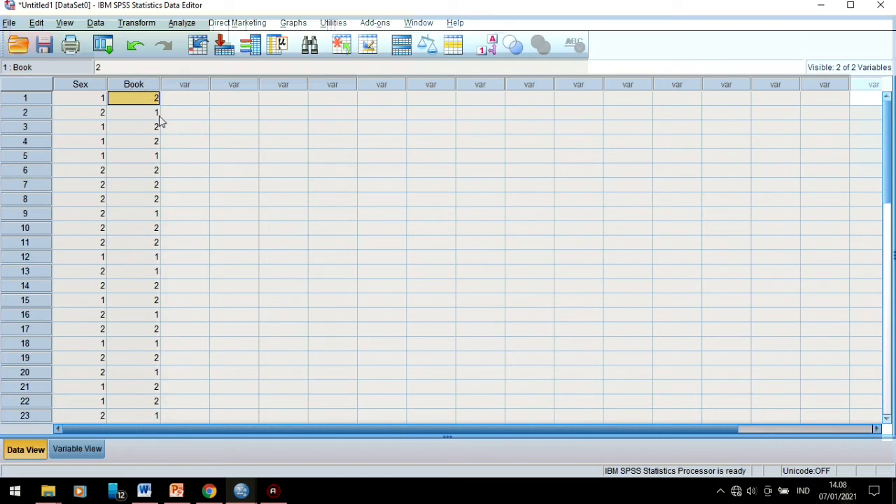
click(67, 113)
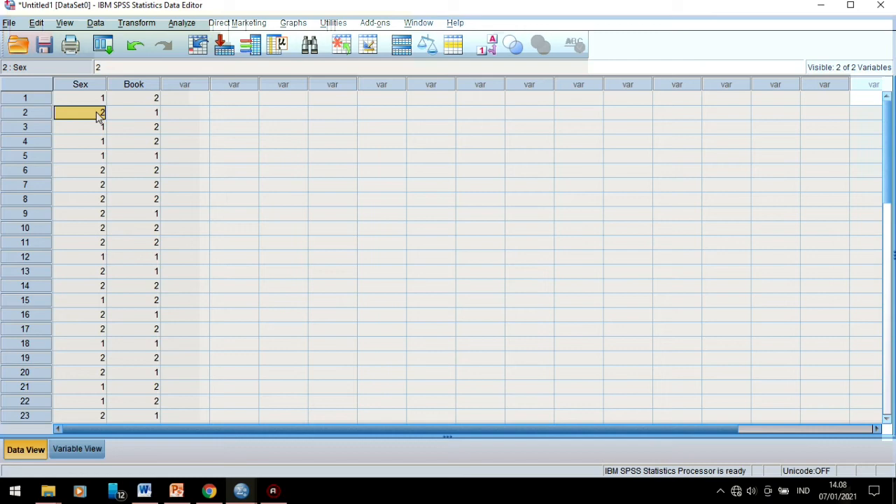
click(154, 114)
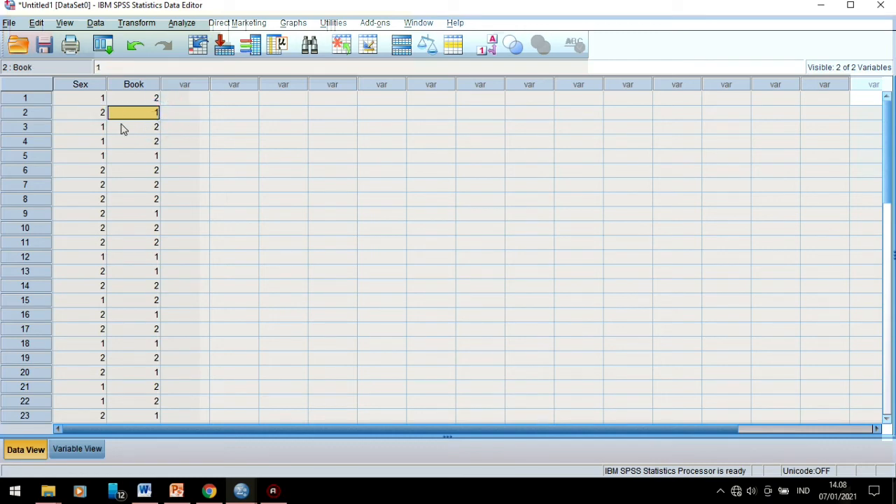
click(82, 132)
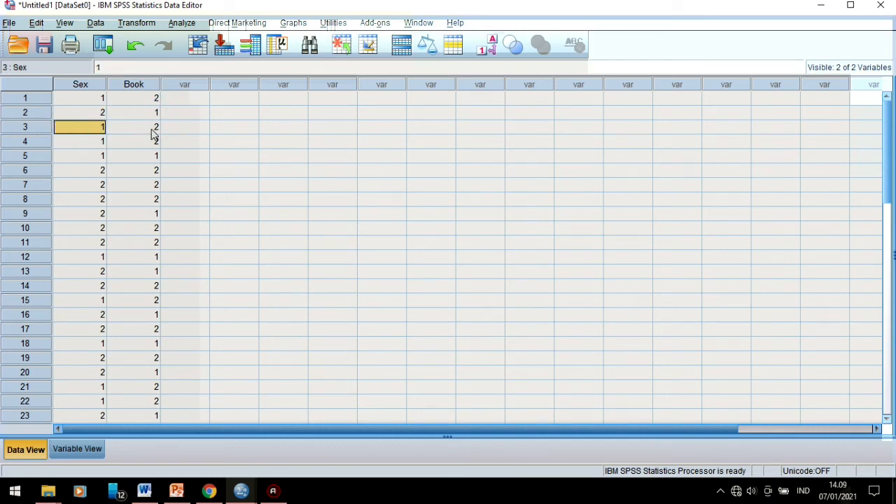
click(77, 154)
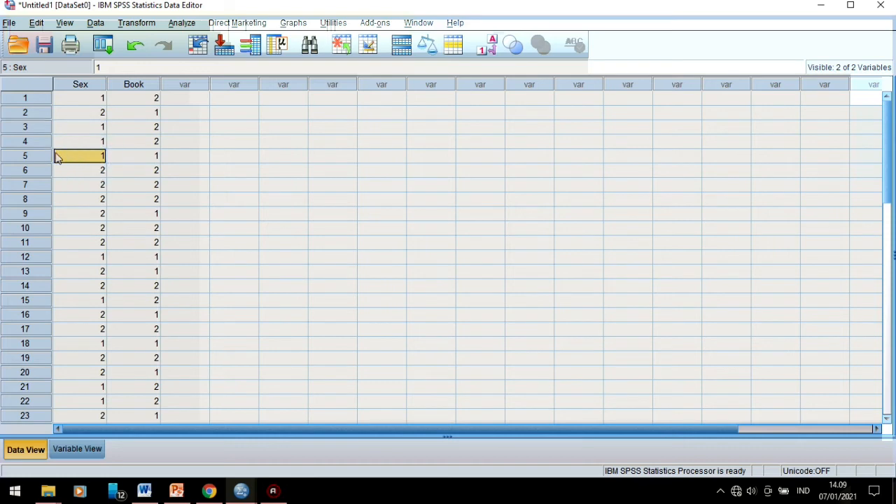
click(152, 157)
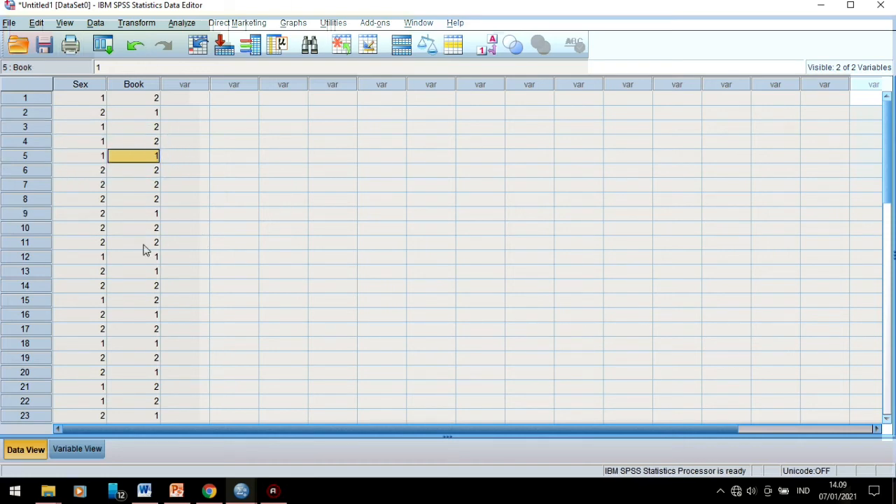
Review the remaining Sex and Book data down to the first empty row, 31, and return to the first case
scroll(140, 280, down, 5)
scroll(170, 154, up, 5)
scroll(114, 336, down, 3)
scroll(114, 337, down, 1)
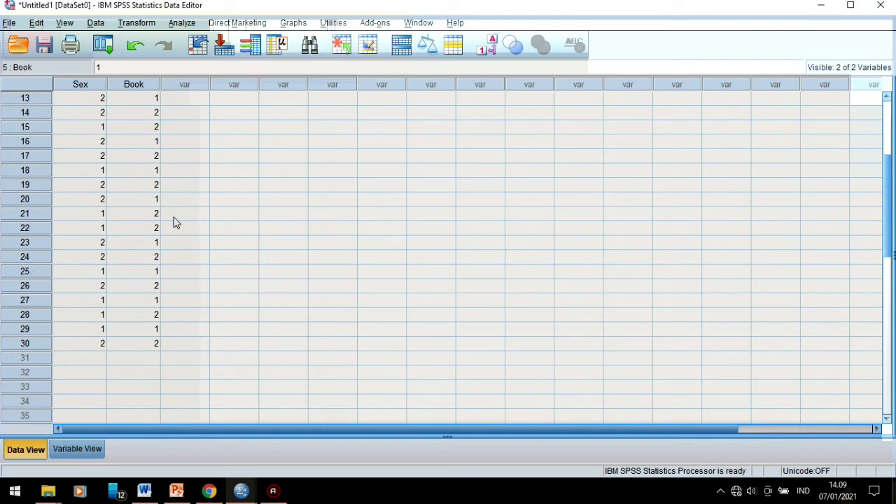
click(90, 357)
click(140, 358)
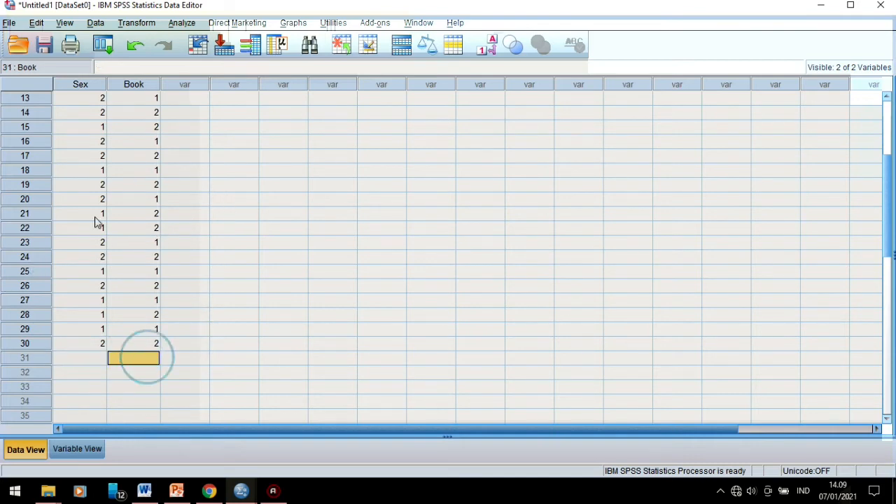
scroll(88, 213, up, 4)
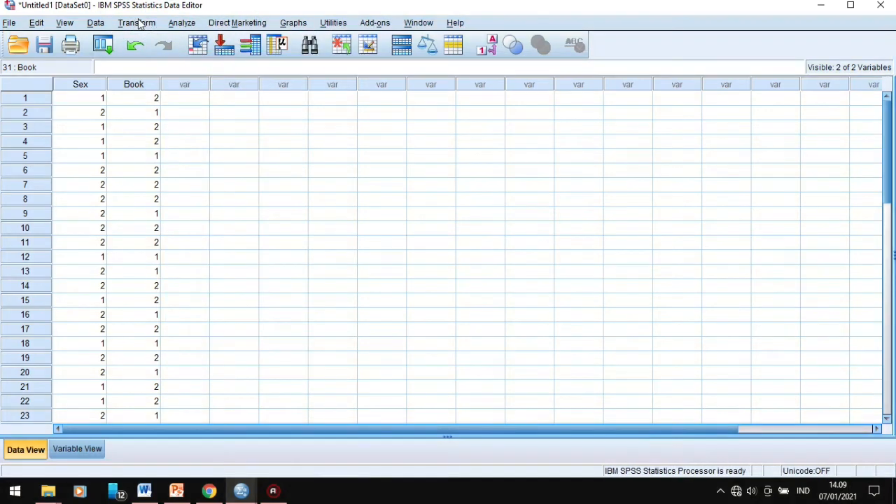
Open the Crosstabs procedure of the descriptive statistics
click(135, 22)
click(185, 23)
click(186, 24)
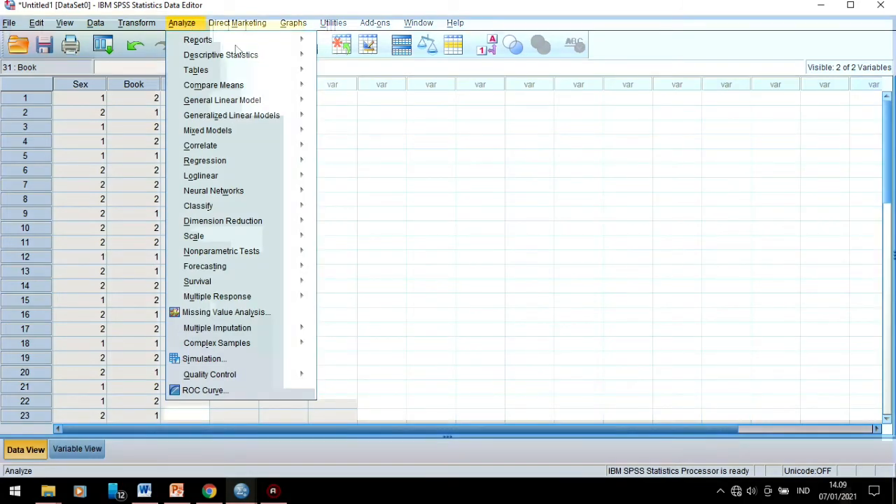
mouse_move(302, 146)
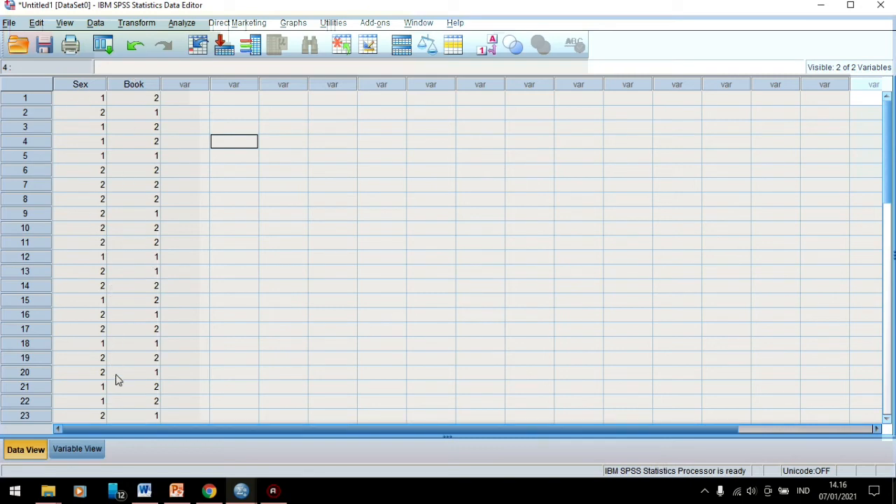
click(184, 27)
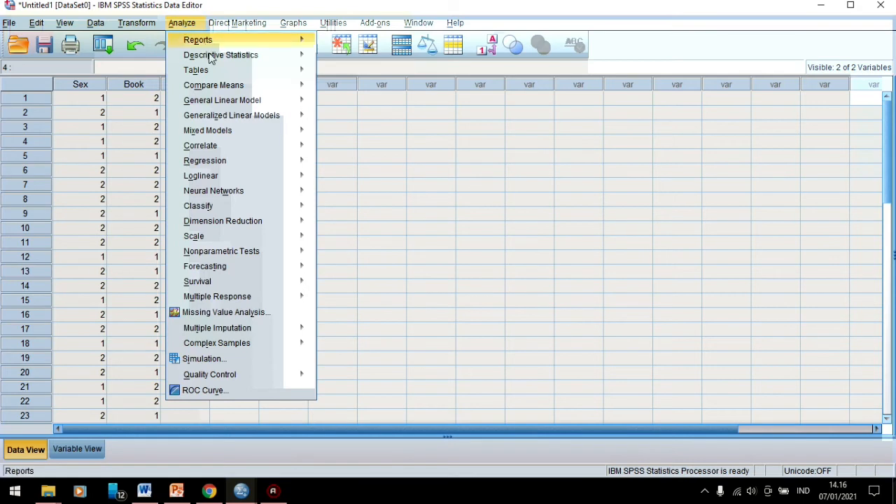
mouse_move(208, 56)
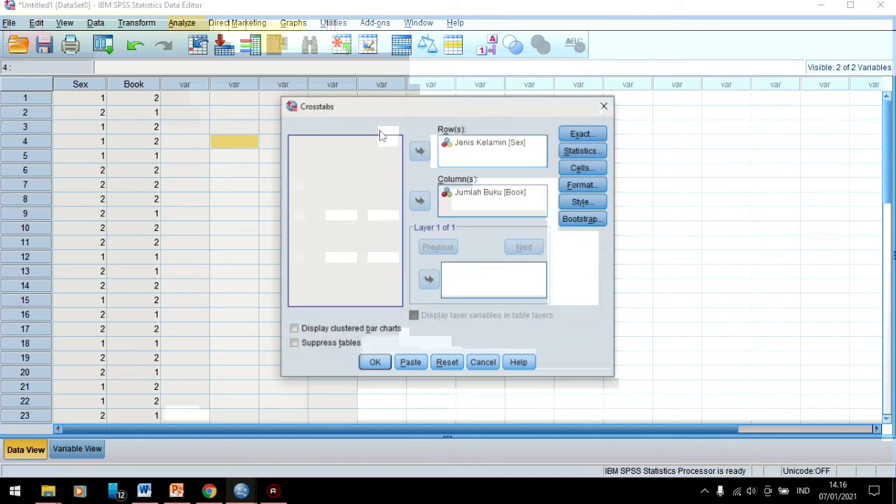
Clear the crosstab's row and column assignments by returning Jenis Kelamin [Sex] and Jumlah Buku [Book] to the list of available variables
click(493, 143)
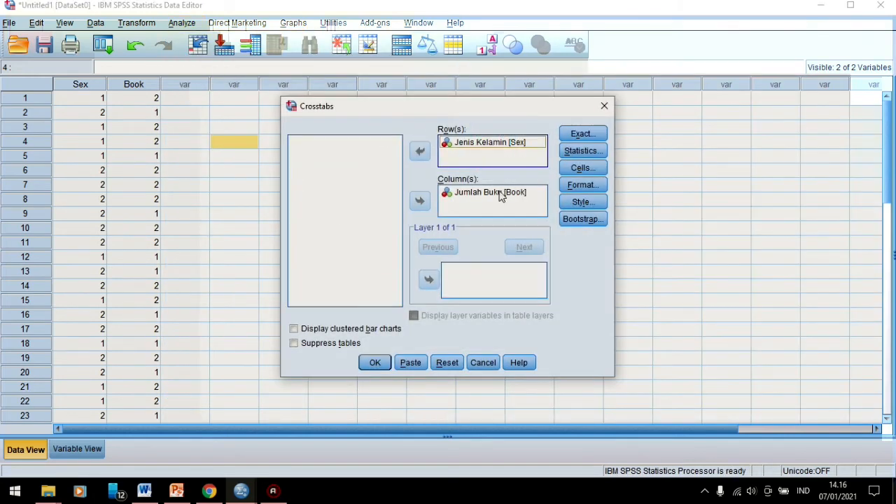
click(419, 152)
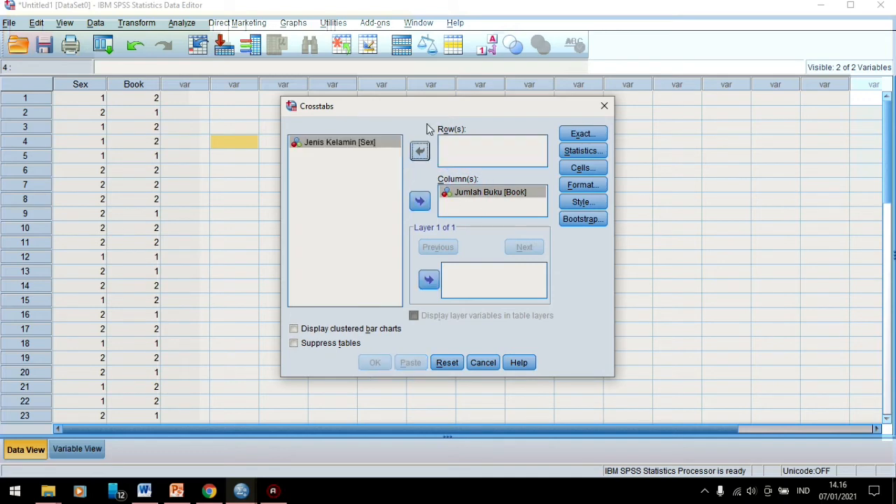
click(420, 201)
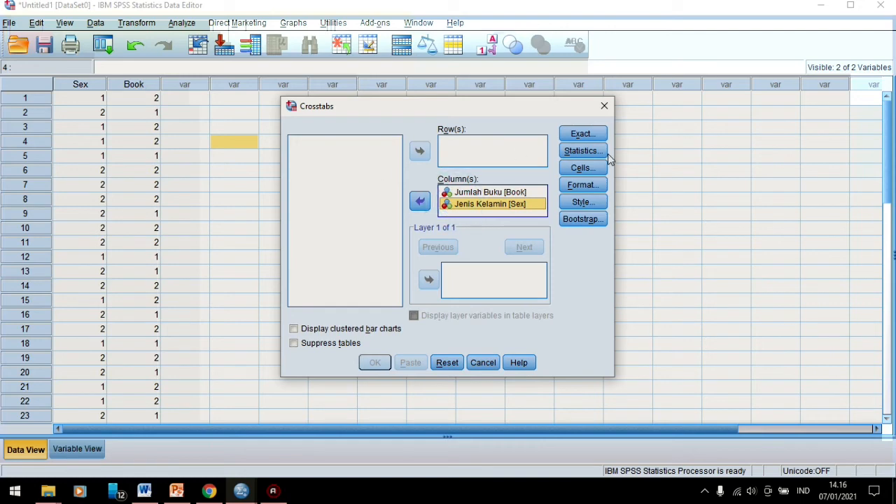
double_click(490, 205)
drag(481, 203, 329, 151)
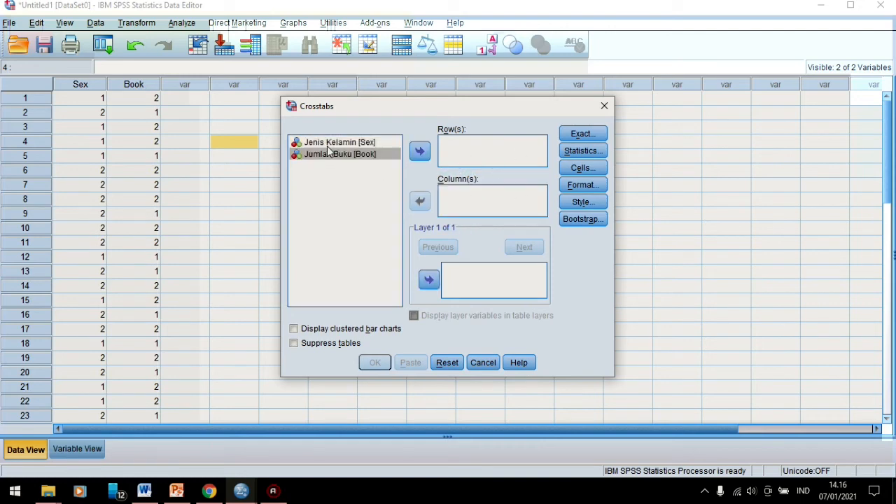
Assign Jenis Kelamin [Sex] as the row variable and Jumlah Buku [Book] as the column variable of the crosstab
click(362, 143)
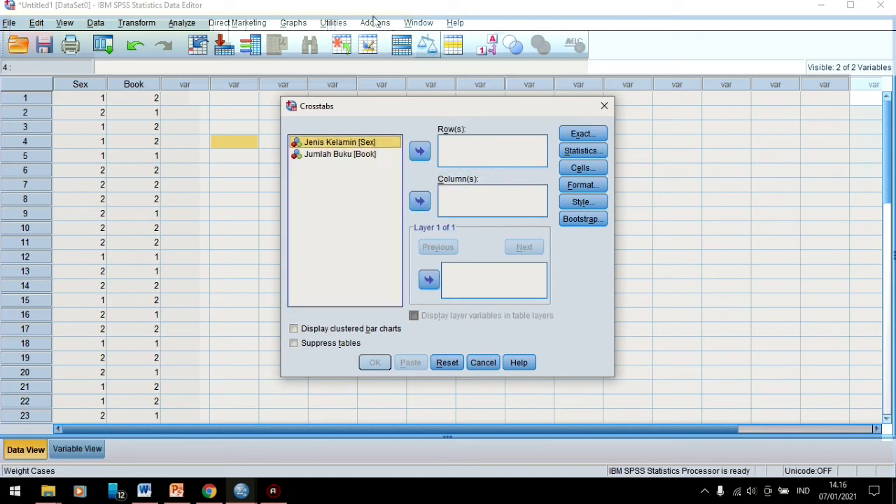
click(420, 150)
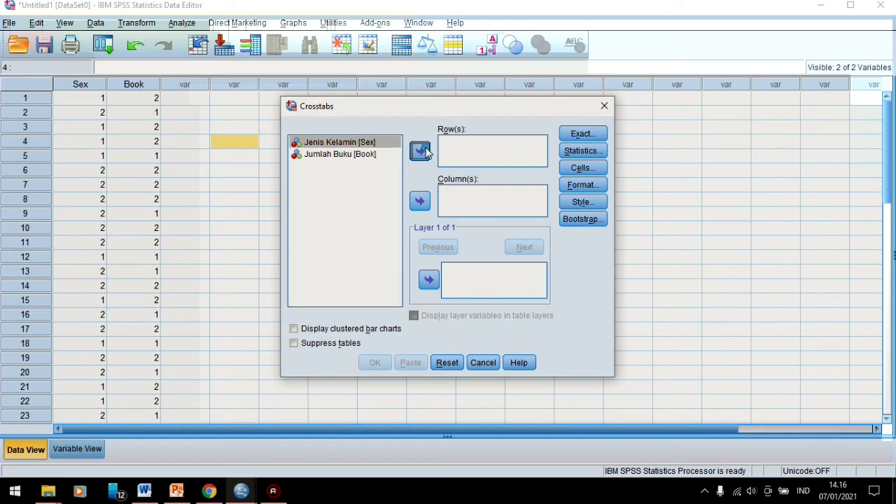
click(420, 200)
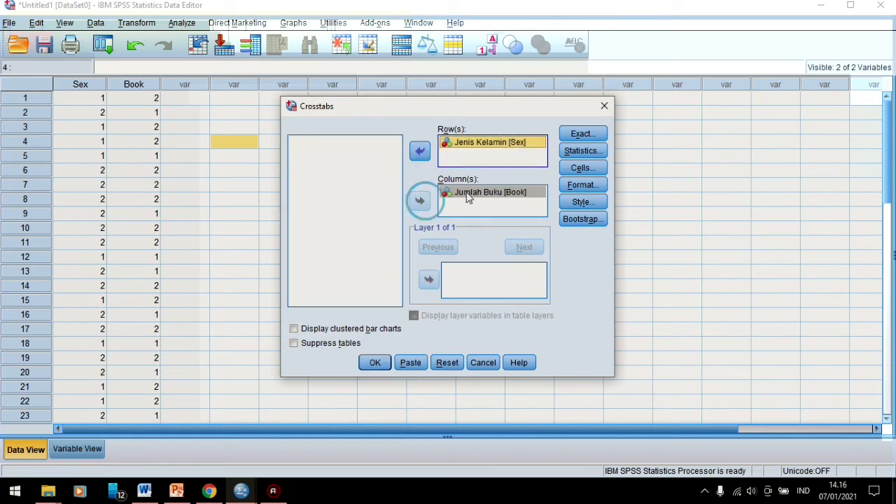
Include the Chi-square statistic in the crosstab and run the analysis
click(599, 151)
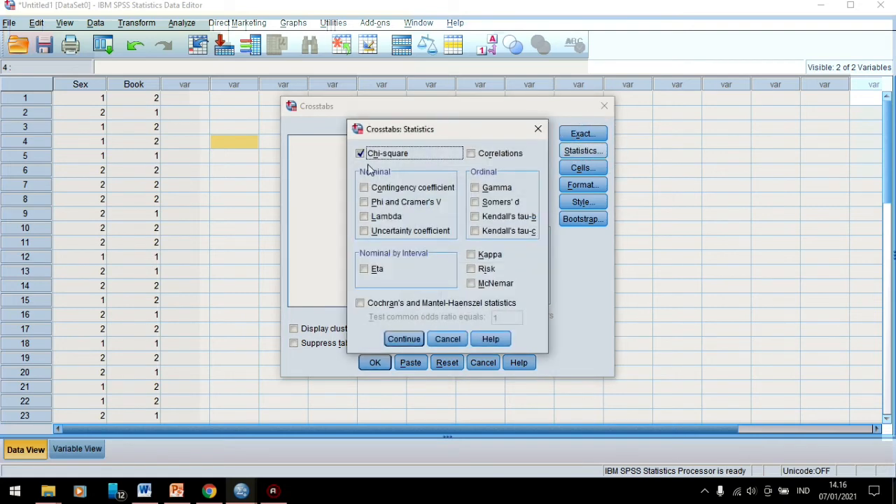
click(360, 152)
click(409, 341)
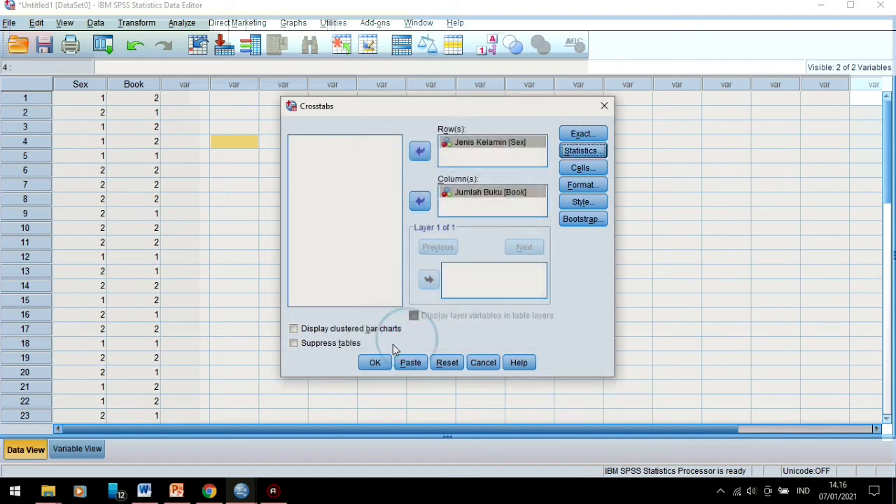
click(375, 364)
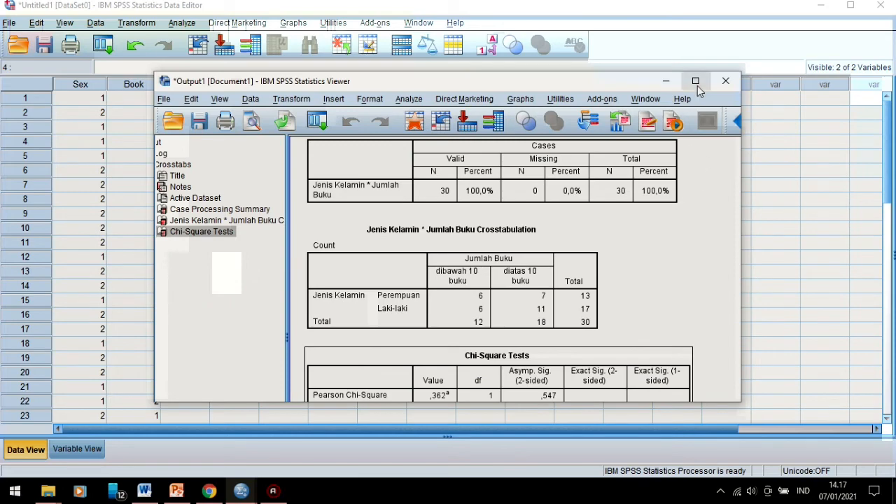
Maximize the output viewer and review the Case Processing Summary, Crosstabulation and Chi-Square Tests tables
click(697, 85)
scroll(591, 184, up, 3)
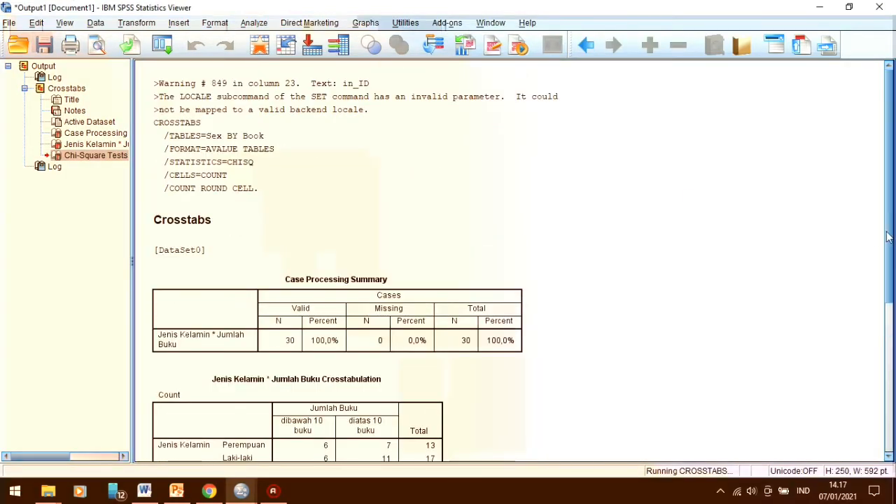
scroll(490, 241, down, 2)
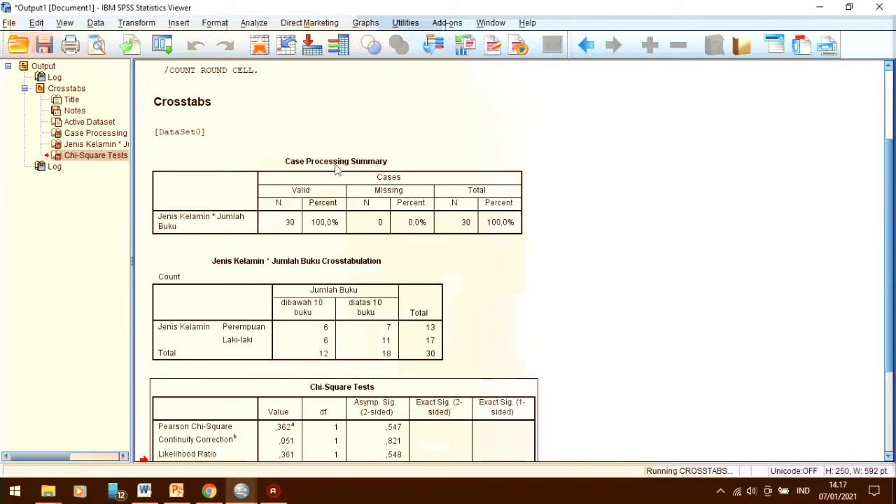
scroll(336, 170, down, 3)
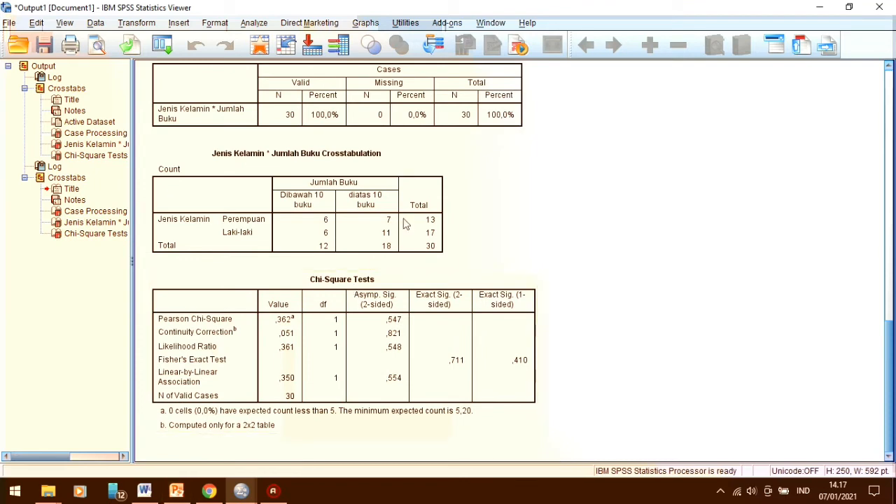
Switch to the PowerPoint presentation and select the Case Processing Summary picture on slide 34
click(177, 491)
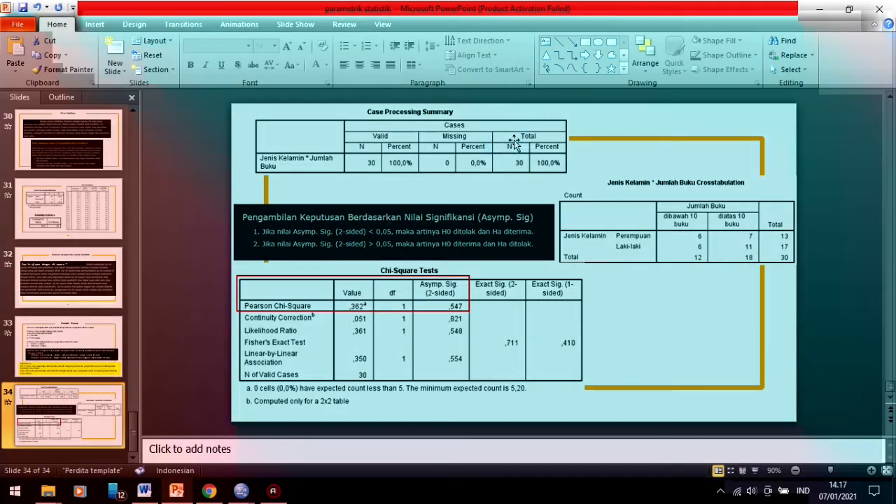
click(515, 141)
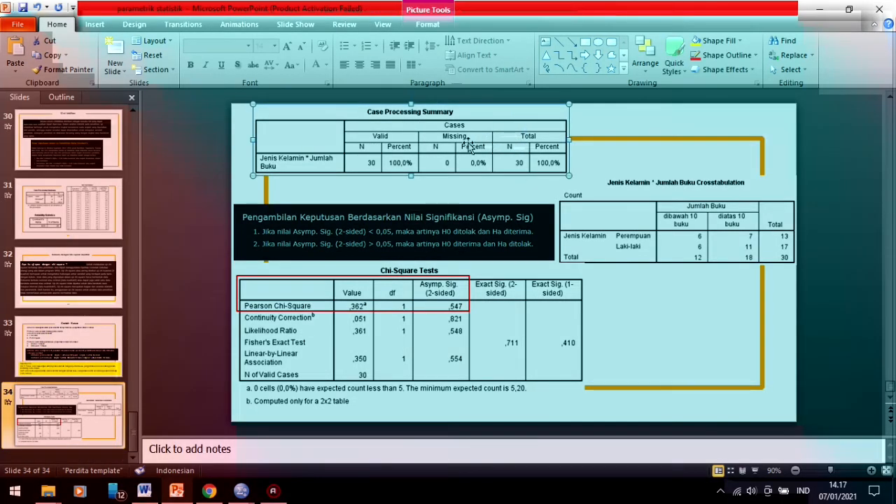